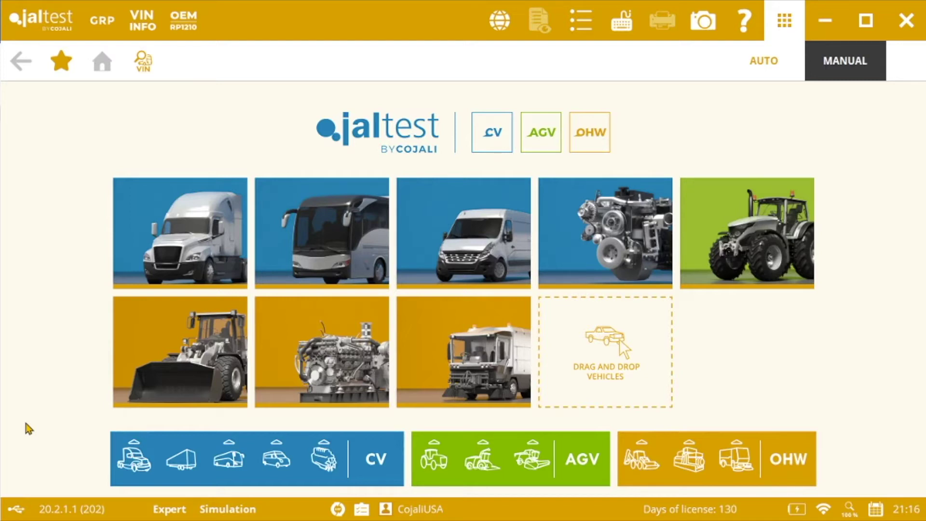
- Open the Caterpillar brand under construction equipment and choose the 140 Series model from the 100 / 20 / 10 Series family
left_click(164, 357)
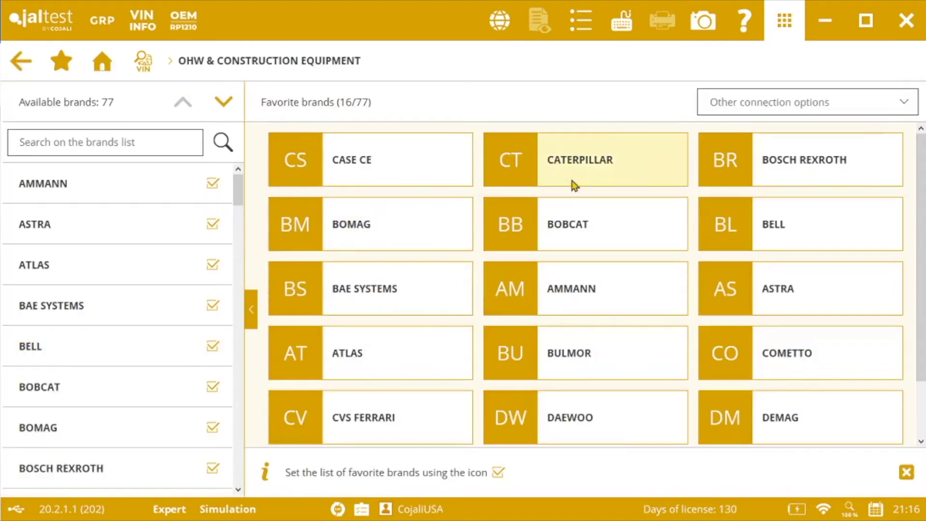
left_click(625, 168)
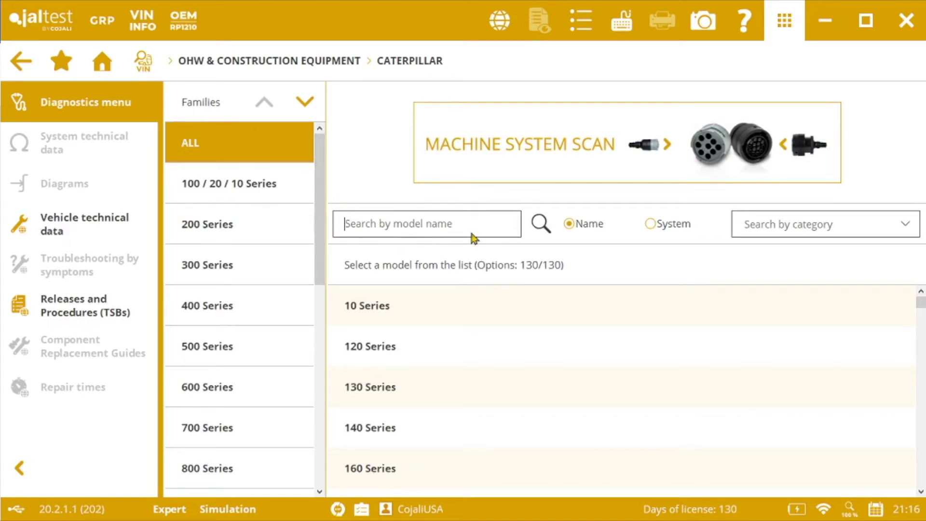
left_click(897, 235)
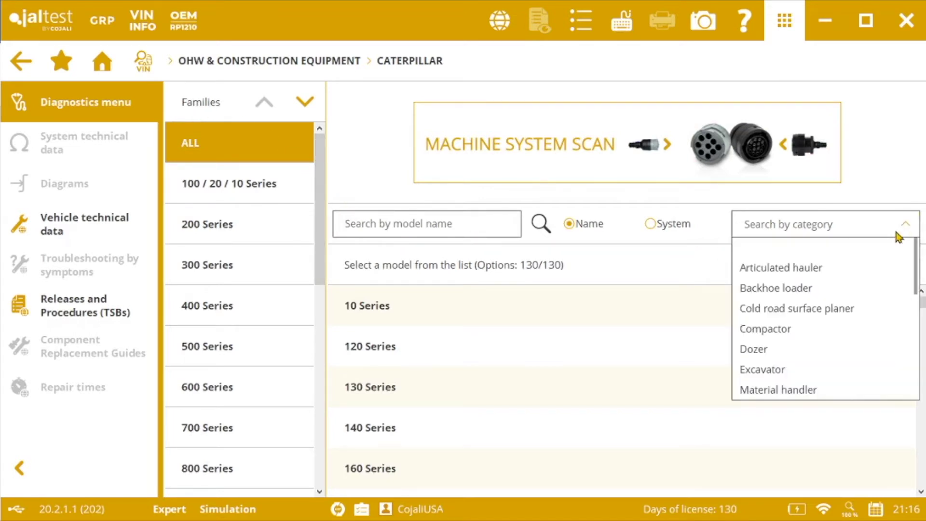
left_click(903, 231)
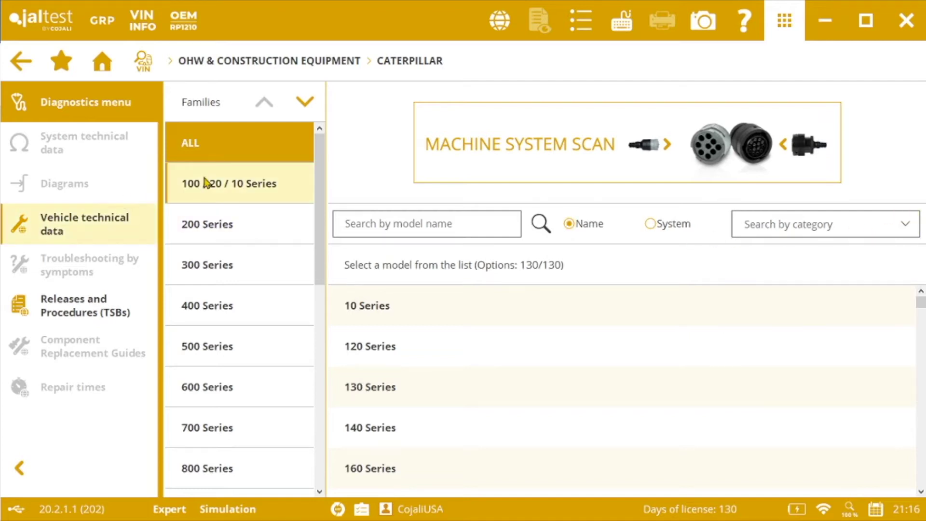
left_click(200, 198)
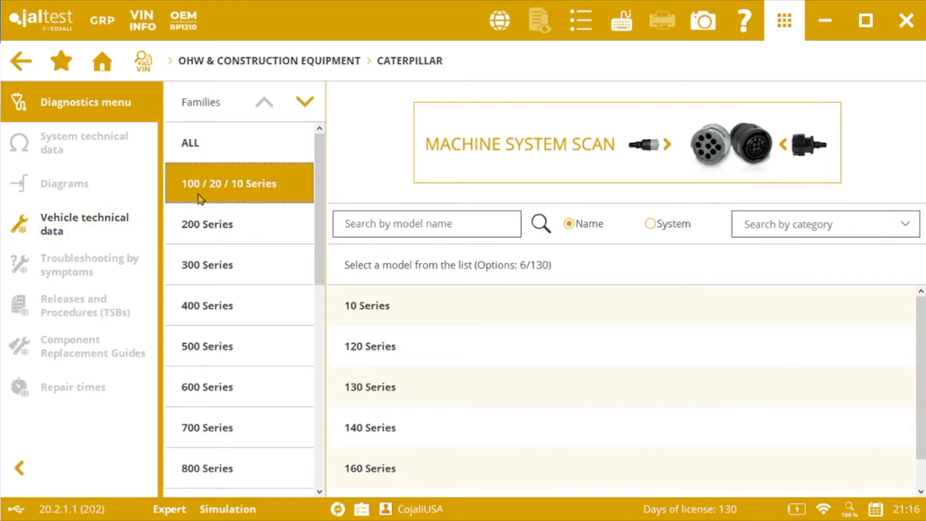
left_click(380, 431)
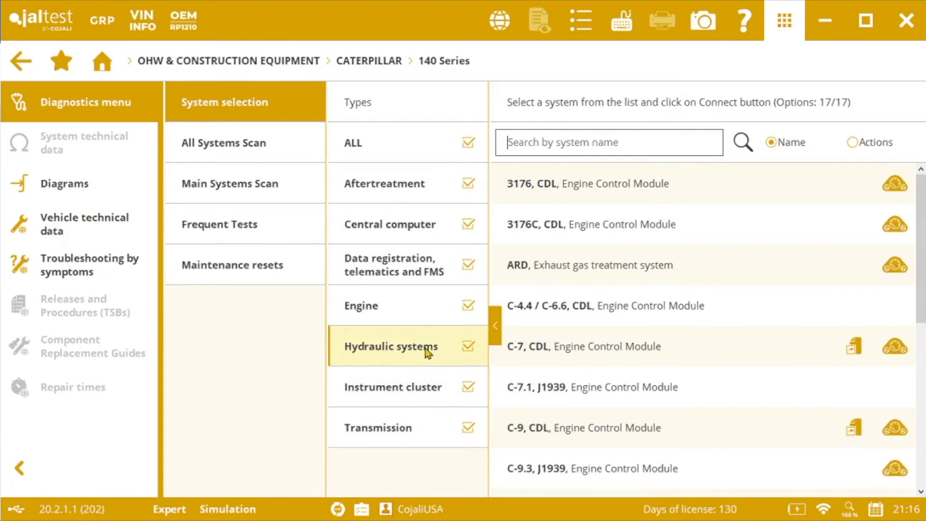
- Limit the system types to Hydraulic systems only and select the EHCU I, Hydraulic System
left_click(468, 143)
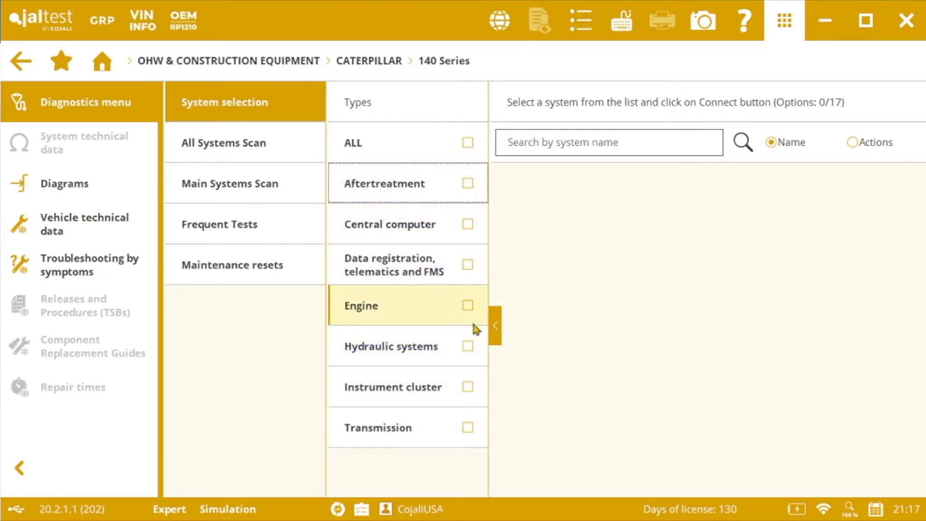
left_click(468, 346)
left_click(697, 185)
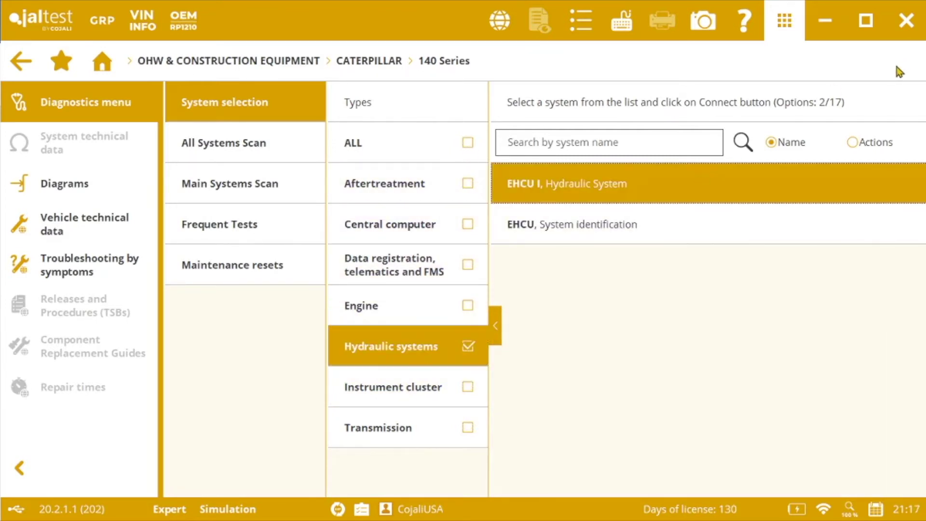
- Start connecting to the EHCU I system and view the connector detail and cable images for Connection 1
left_click(878, 76)
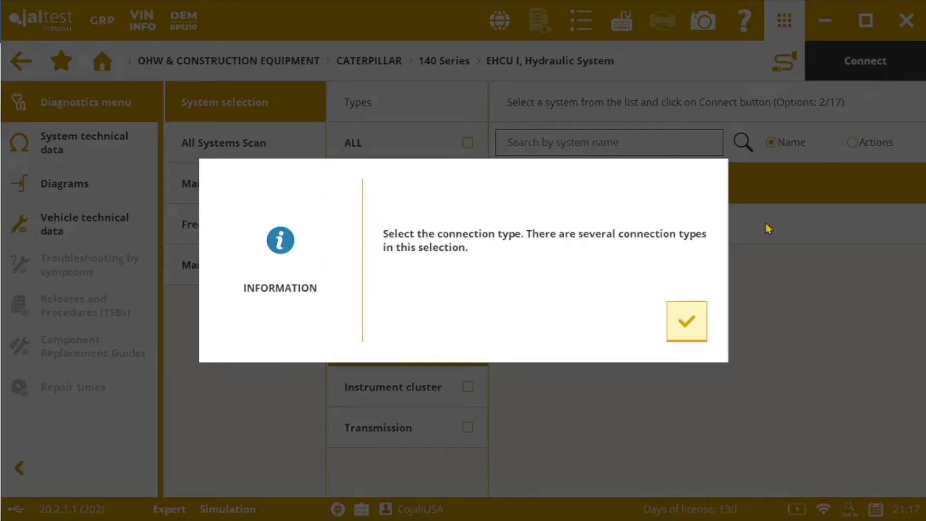
left_click(687, 322)
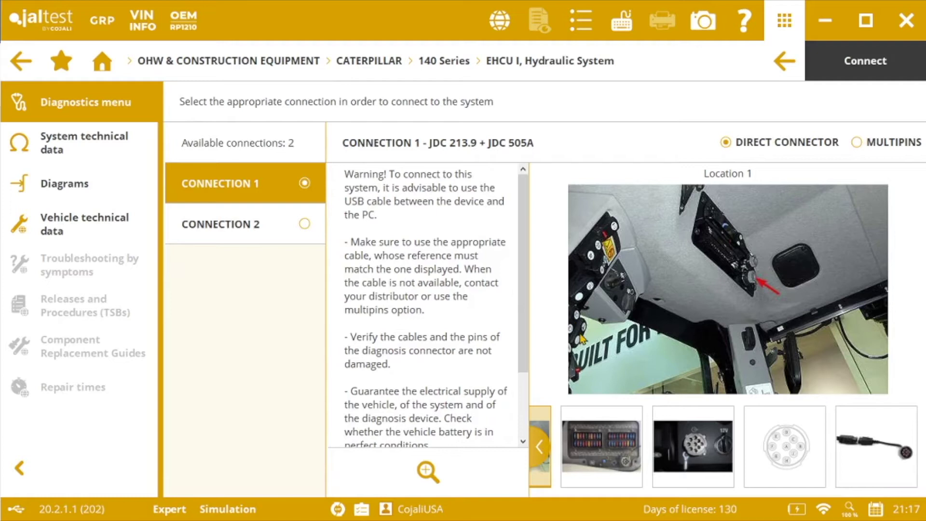
left_click(725, 444)
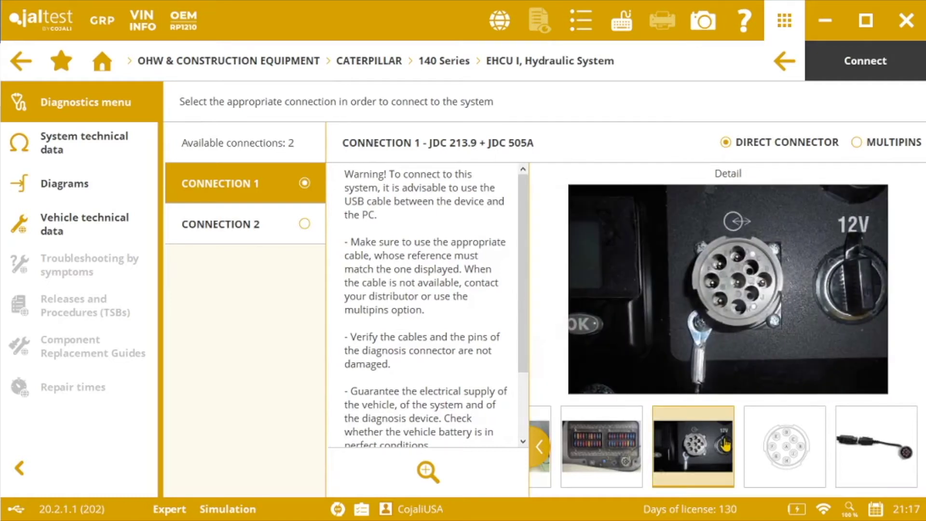
left_click(875, 453)
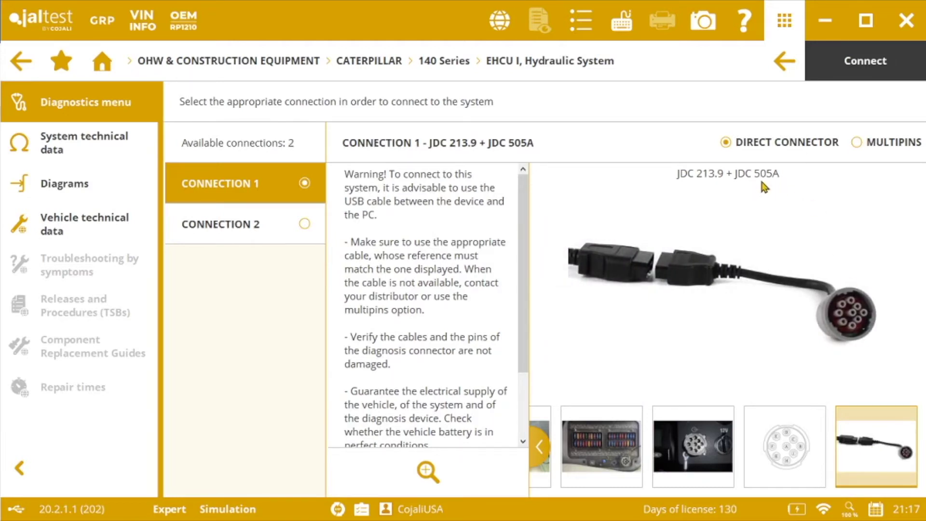
- Choose Connection 2, view its JDC 213.9 + JDC 533A cable image and connect to the hydraulic system
left_click(305, 224)
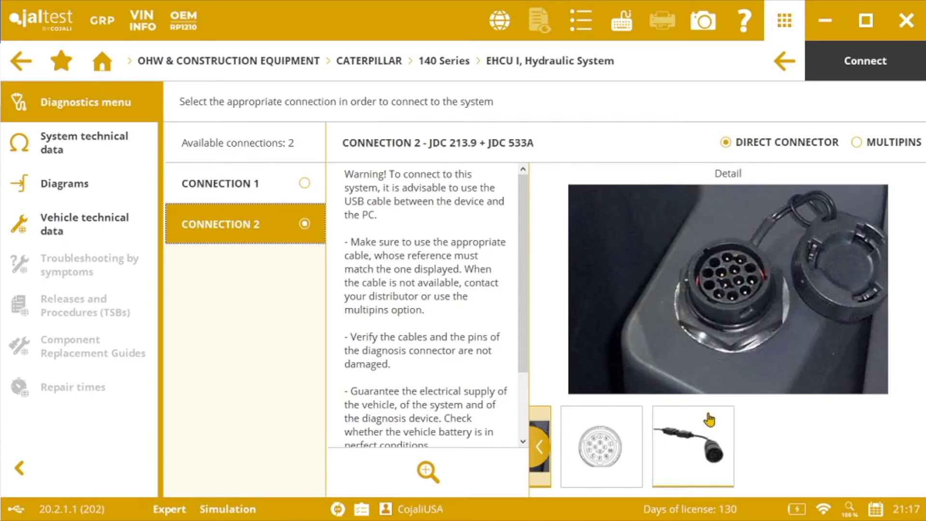
left_click(709, 419)
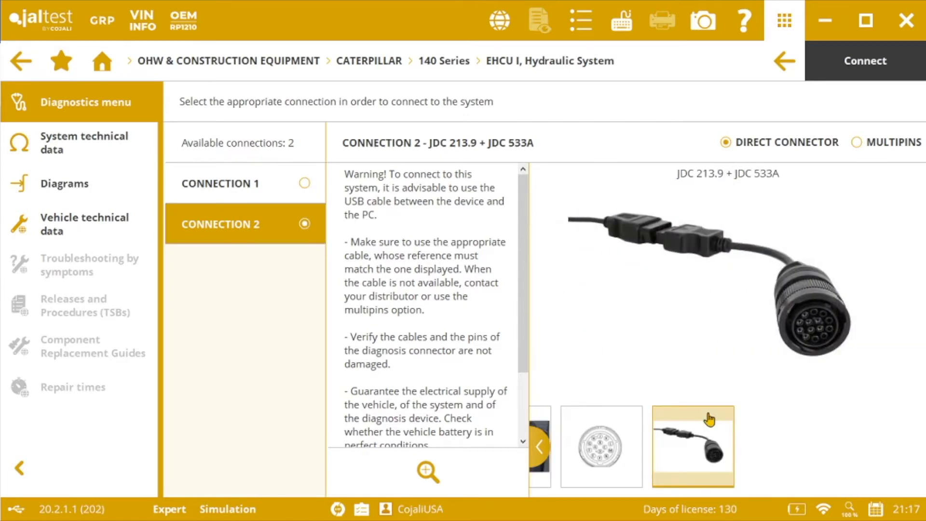
left_click(858, 63)
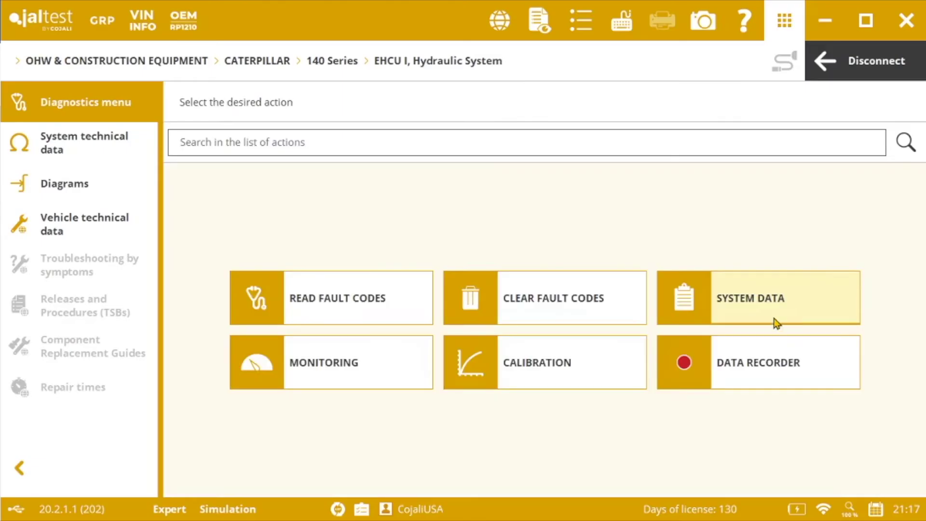
- Open the Calibration actions and expand the Control Solenoid Valves, Position Sensor and Implement groups
left_click(563, 365)
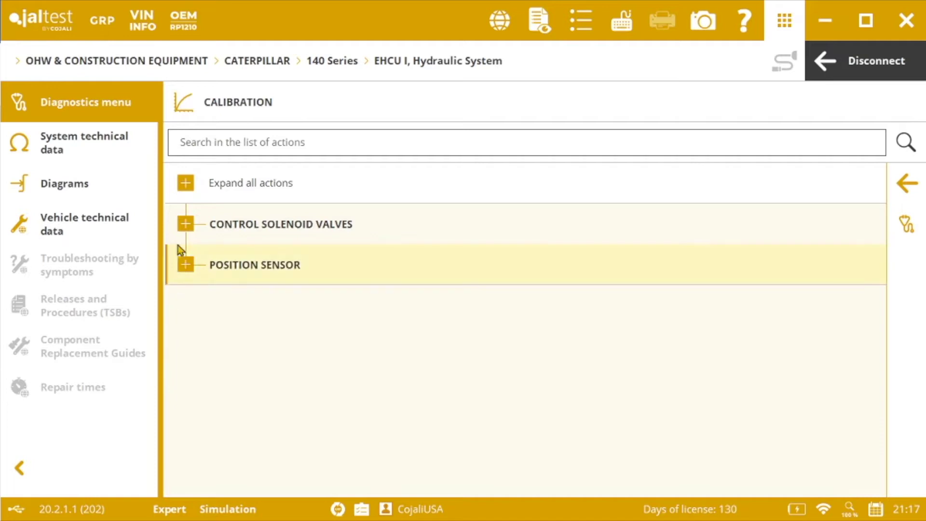
left_click(186, 224)
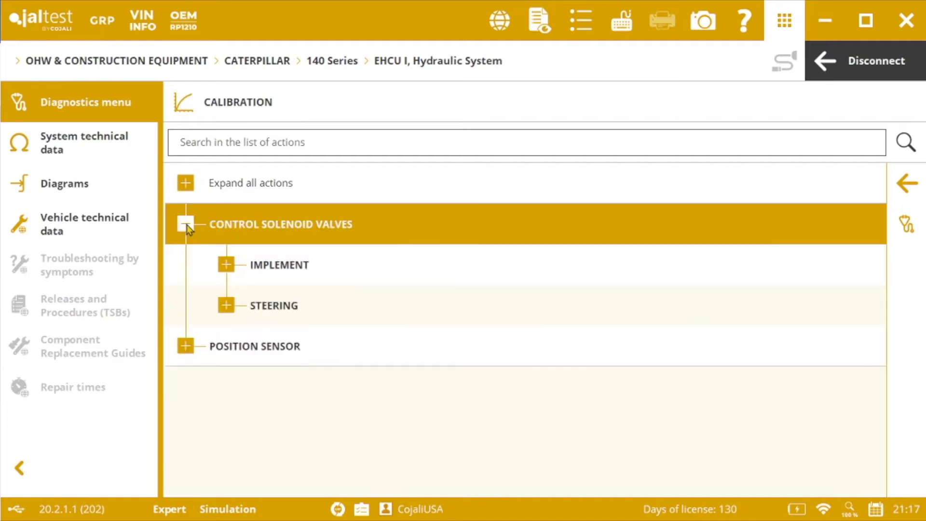
left_click(185, 347)
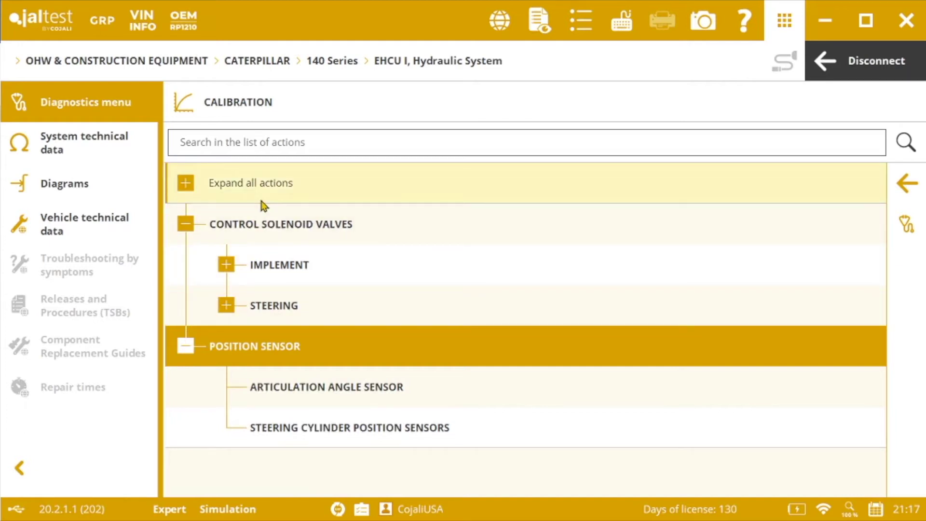
left_click(232, 266)
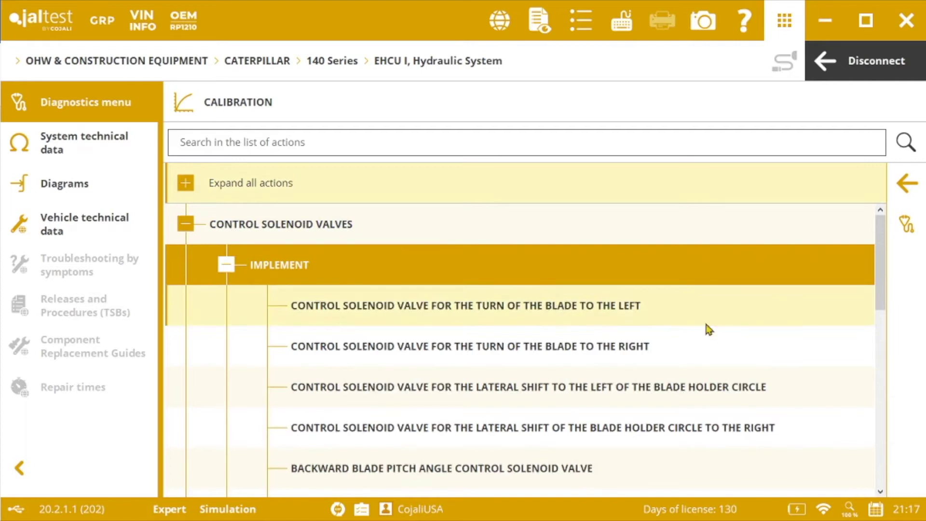
- Look through the blade solenoid valve calibrations available in the Implement group
scroll(885, 306, "down", 1)
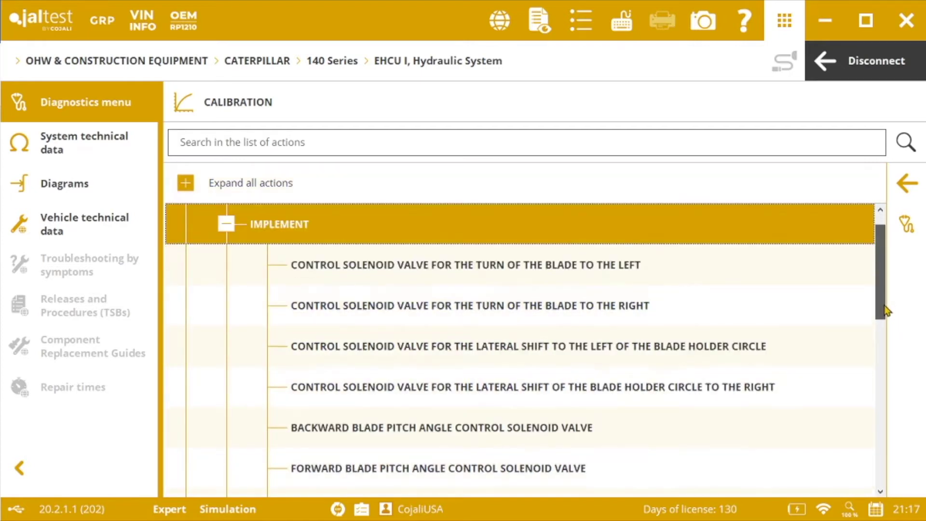
left_click_drag(886, 309, 887, 321)
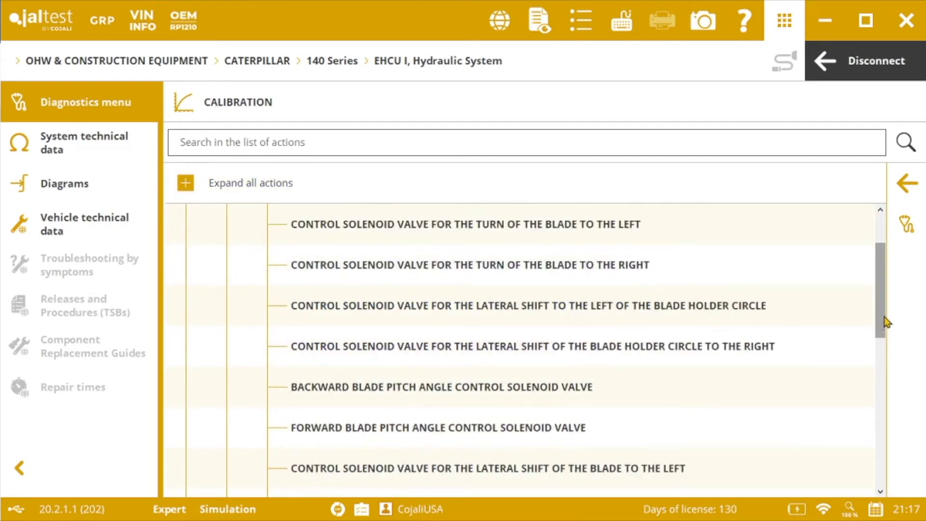
left_click(881, 493)
left_click(882, 493)
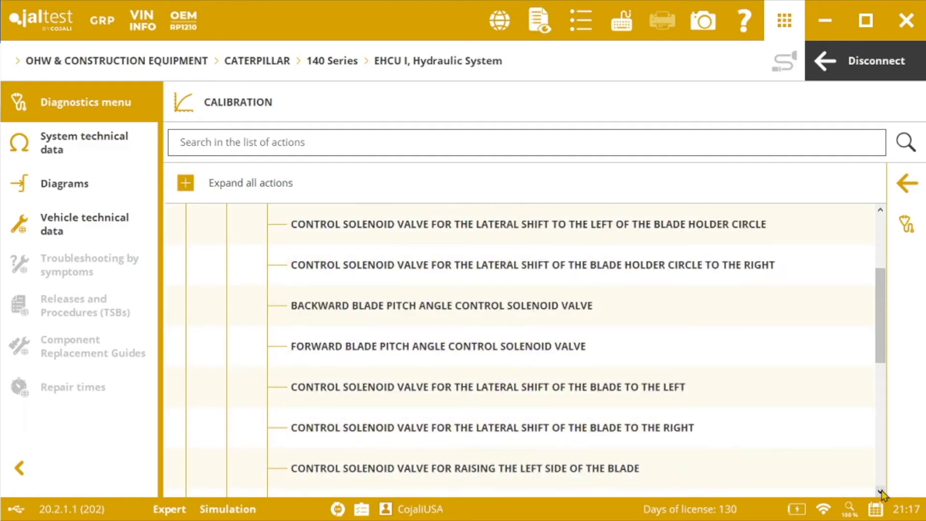
left_click(881, 493)
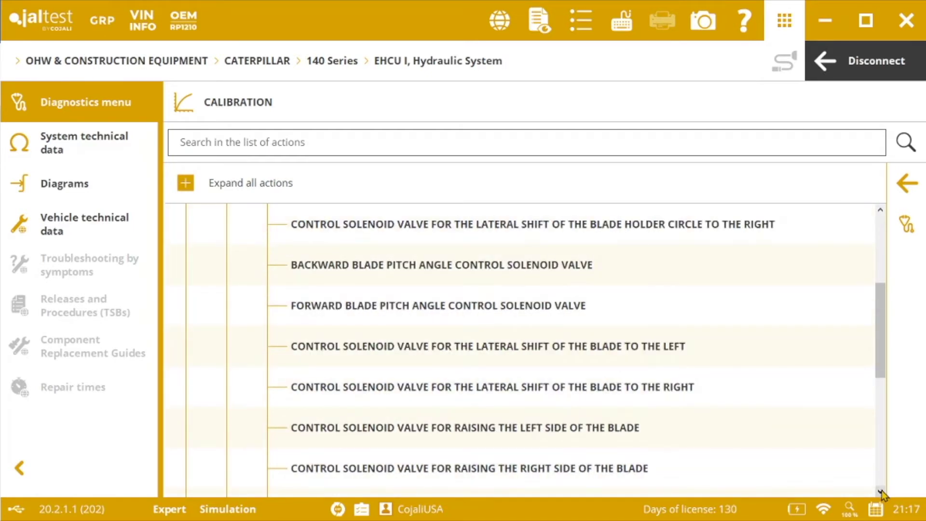
left_click(881, 211)
left_click(881, 212)
left_click(881, 212)
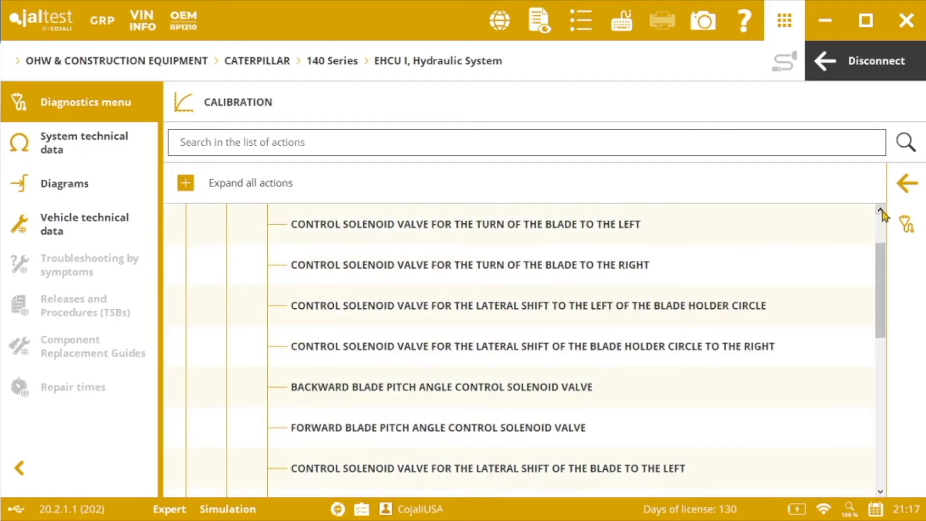
left_click(881, 211)
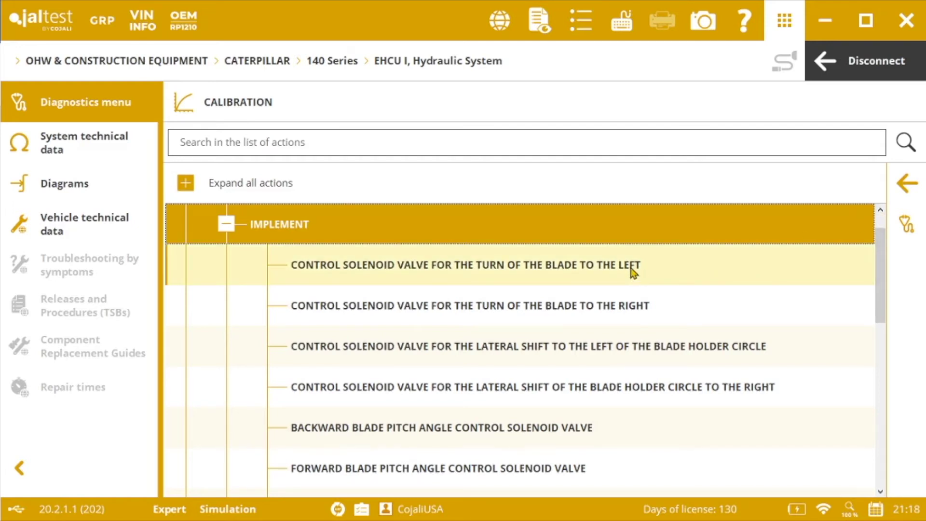
- Open the calibration of the control solenoid valve for the turn of the blade to the left and read its instructions
left_click(616, 277)
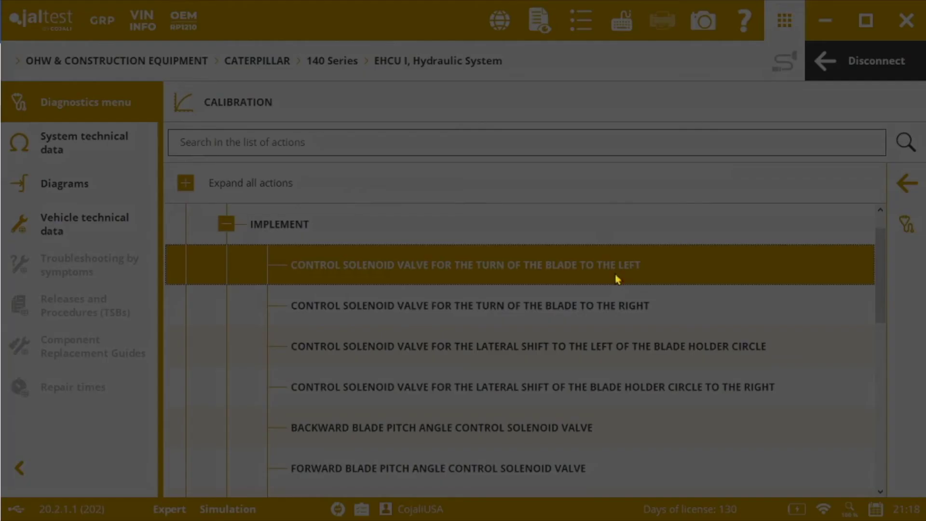
left_click(569, 290)
left_click(581, 315)
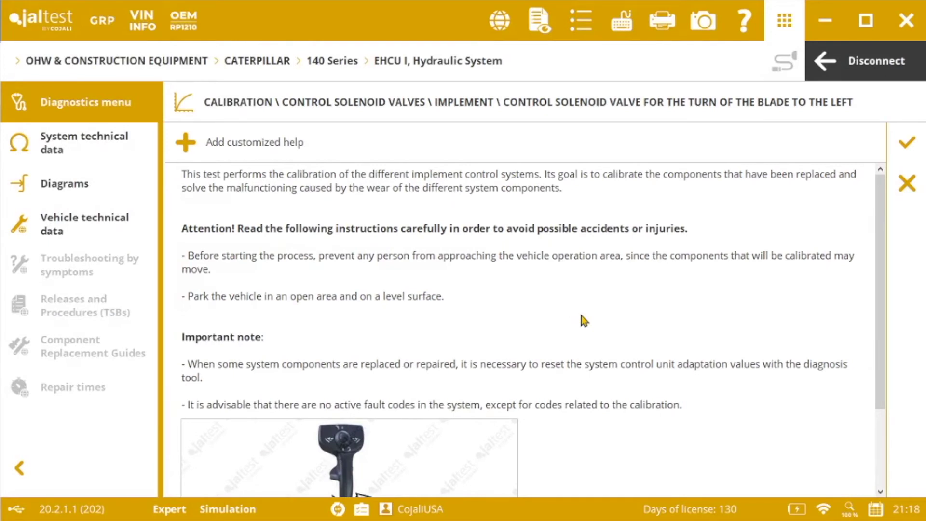
left_click(880, 490)
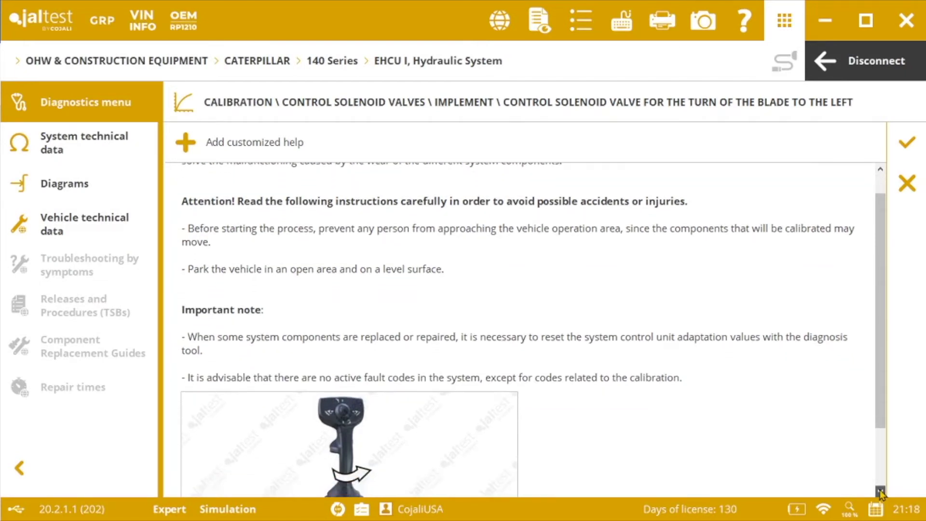
left_click(880, 491)
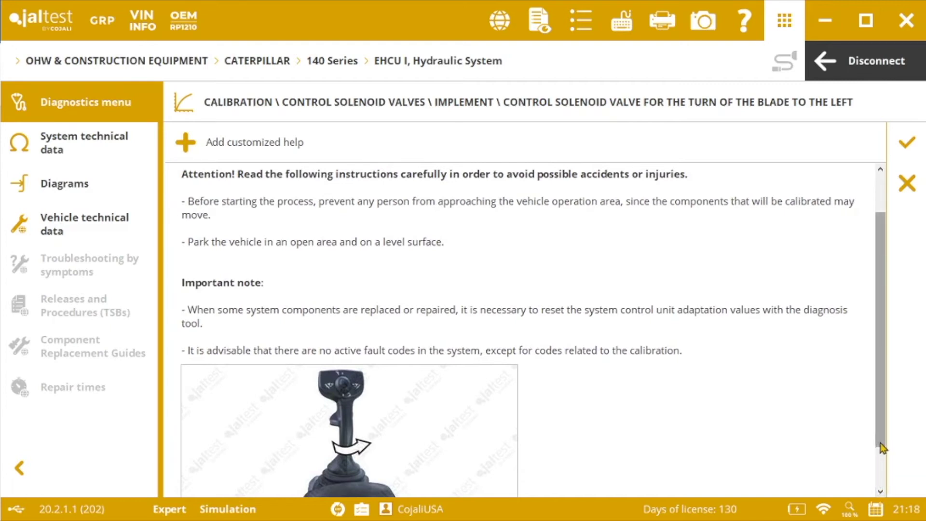
left_click_drag(882, 448, 881, 412)
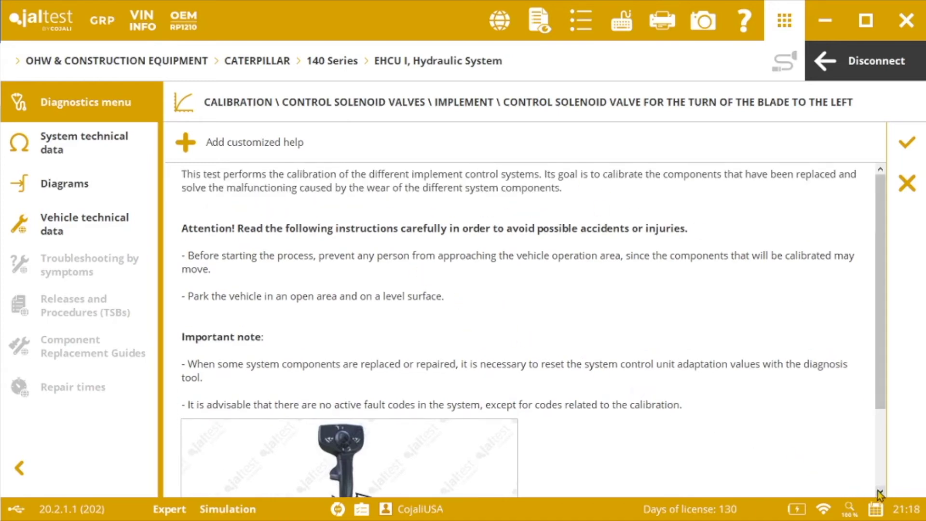
left_click_drag(881, 406, 879, 381)
- Run the left blade-turn solenoid valve calibration through its initial conditions and neutral lever position, and return to the calibration list
left_click(906, 142)
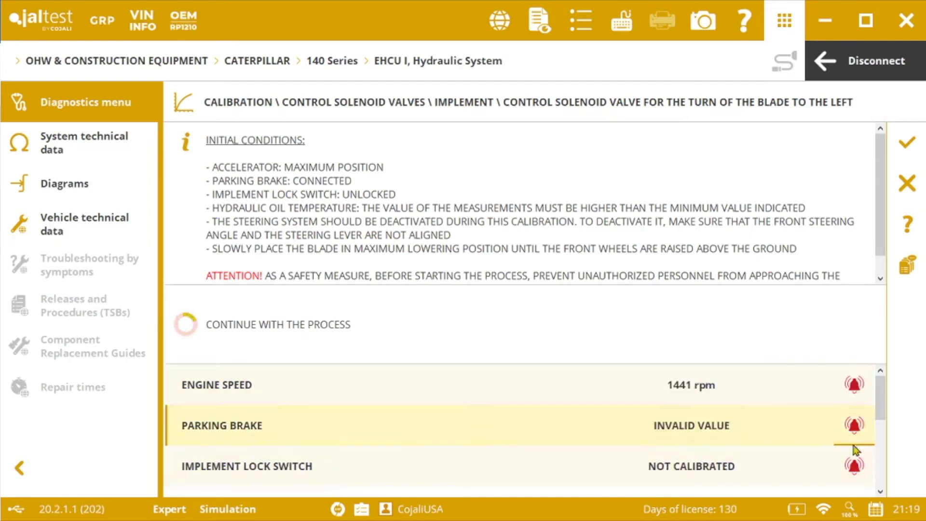
left_click(915, 151)
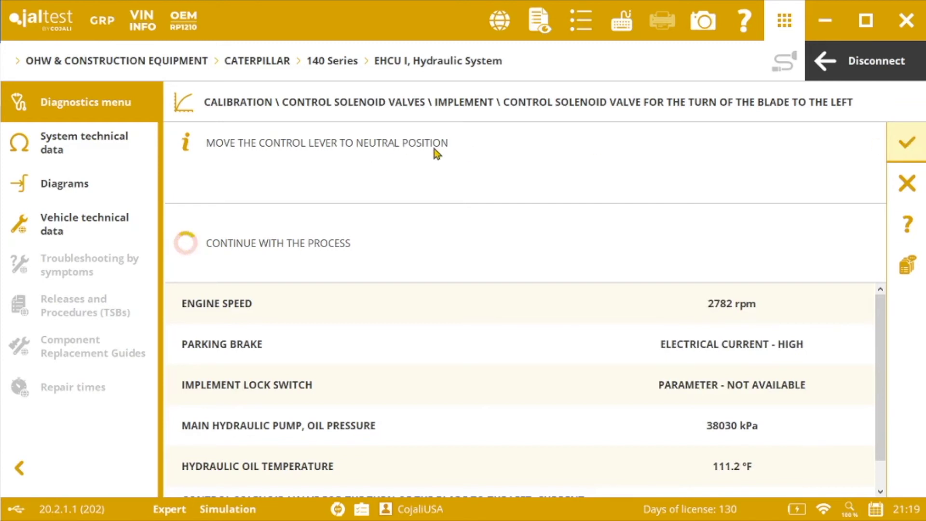
left_click(899, 144)
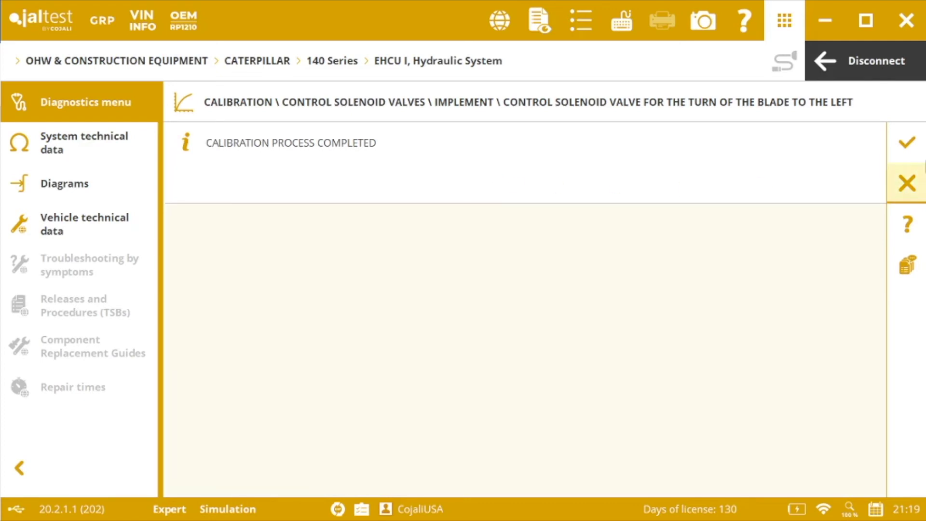
left_click(907, 143)
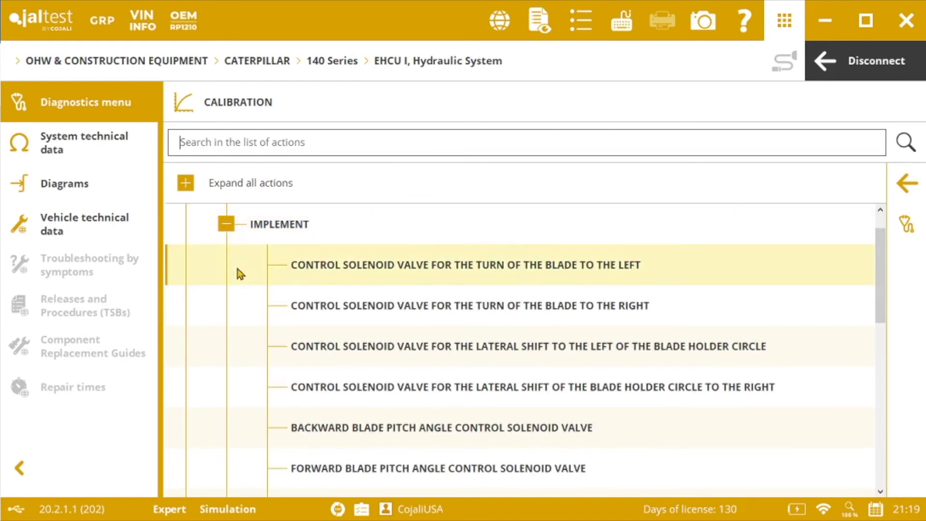
- Expand the Steering group and review the steering solenoid valve and position sensor calibrations
left_click_drag(880, 263, 902, 424)
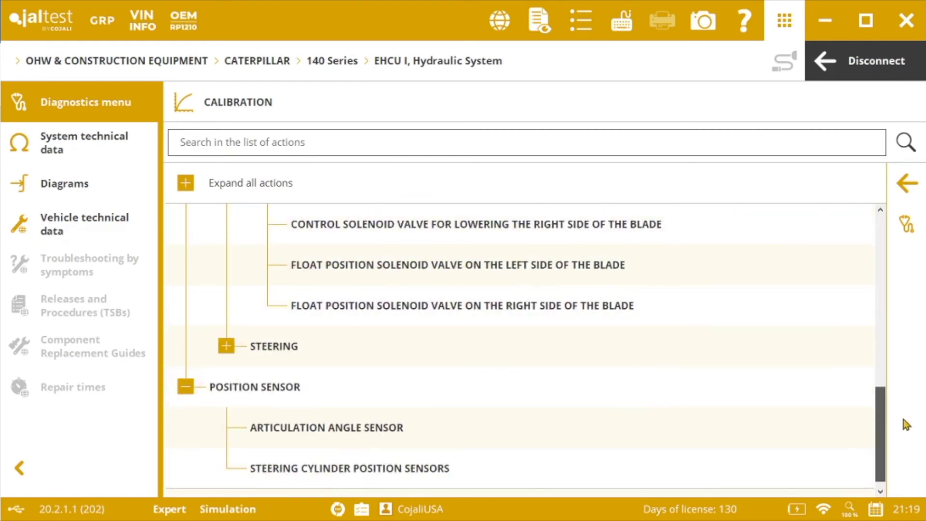
left_click(226, 346)
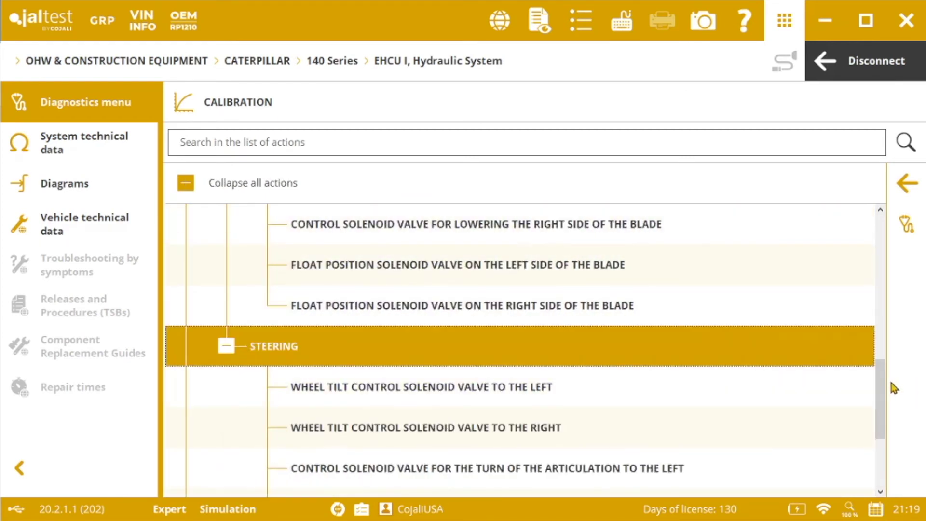
left_click_drag(886, 384, 889, 414)
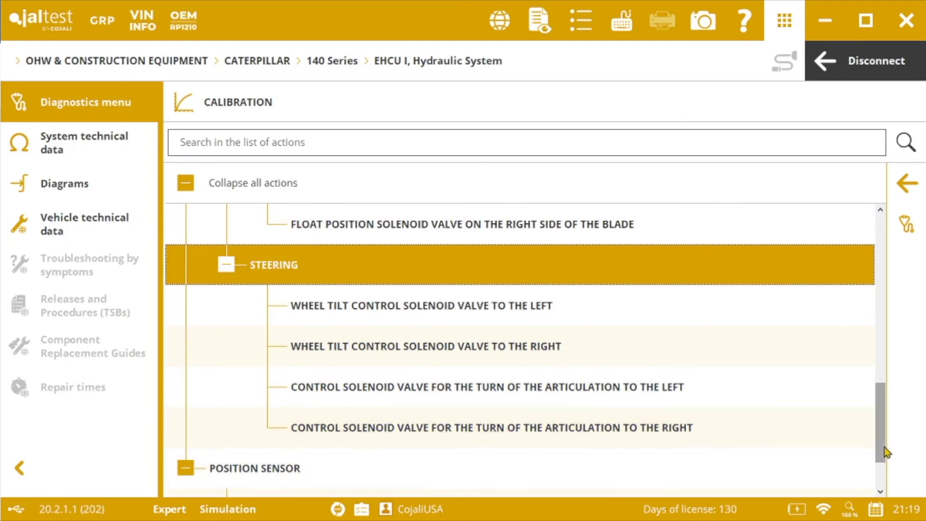
scroll(886, 453, "down", 2)
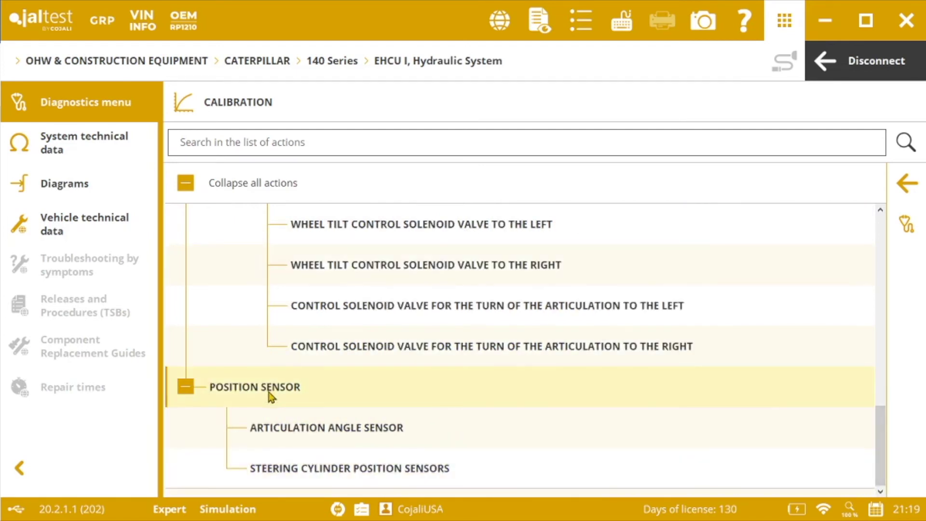